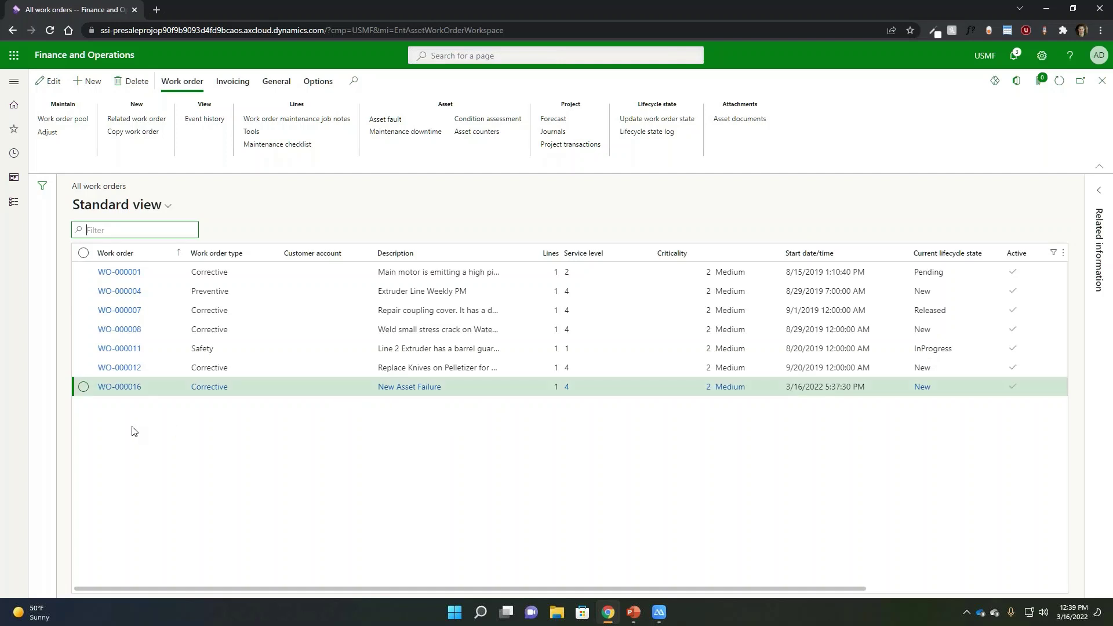
Step: Open work order WO-000016 for asset FL-02 from the All work orders list
click(124, 391)
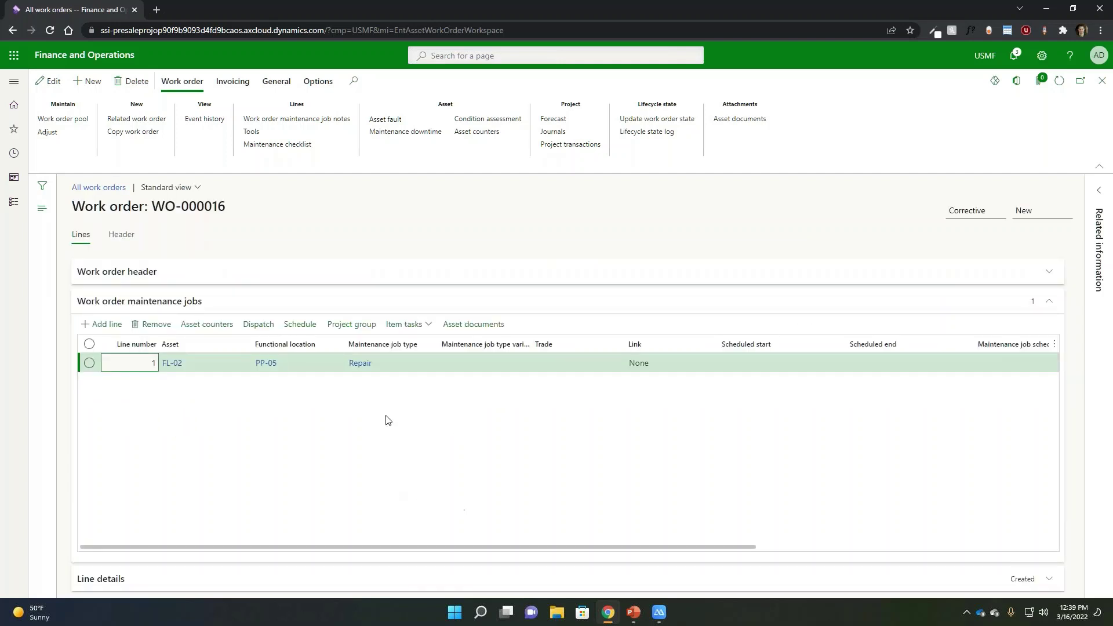
Step: Expand the WO-000016 header FastTab and show the General scheduling and procurement actions
click(339, 277)
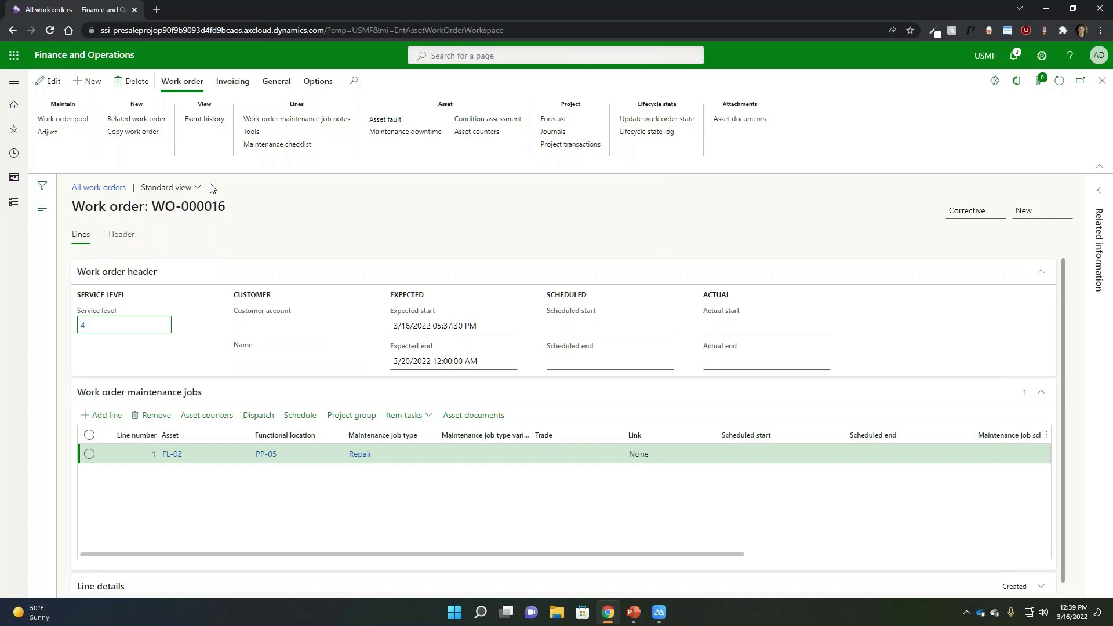
click(277, 84)
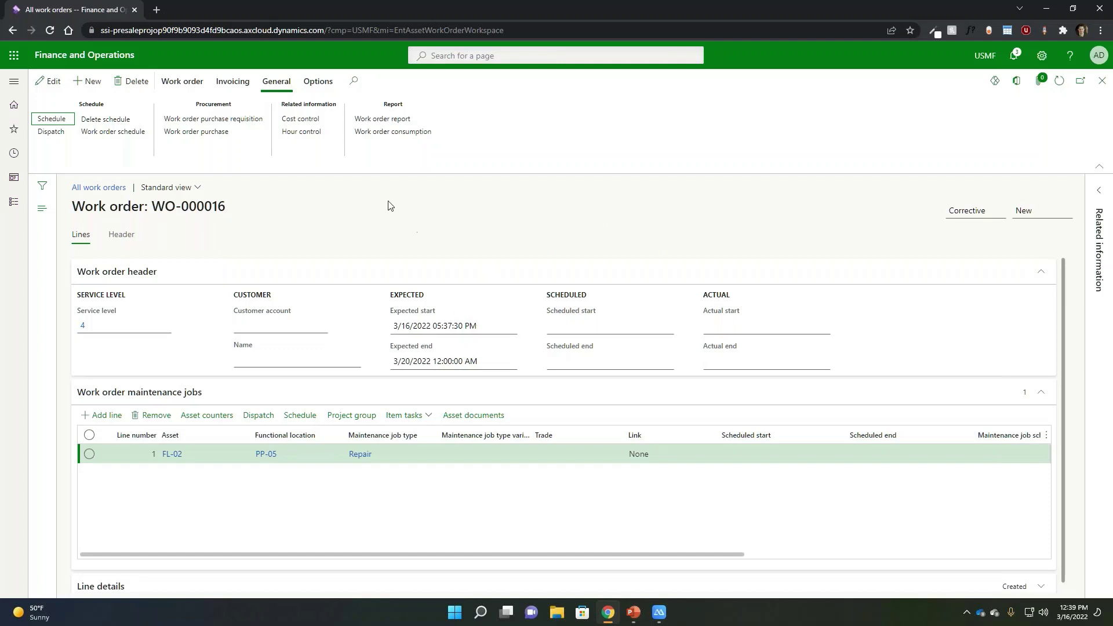
click(54, 121)
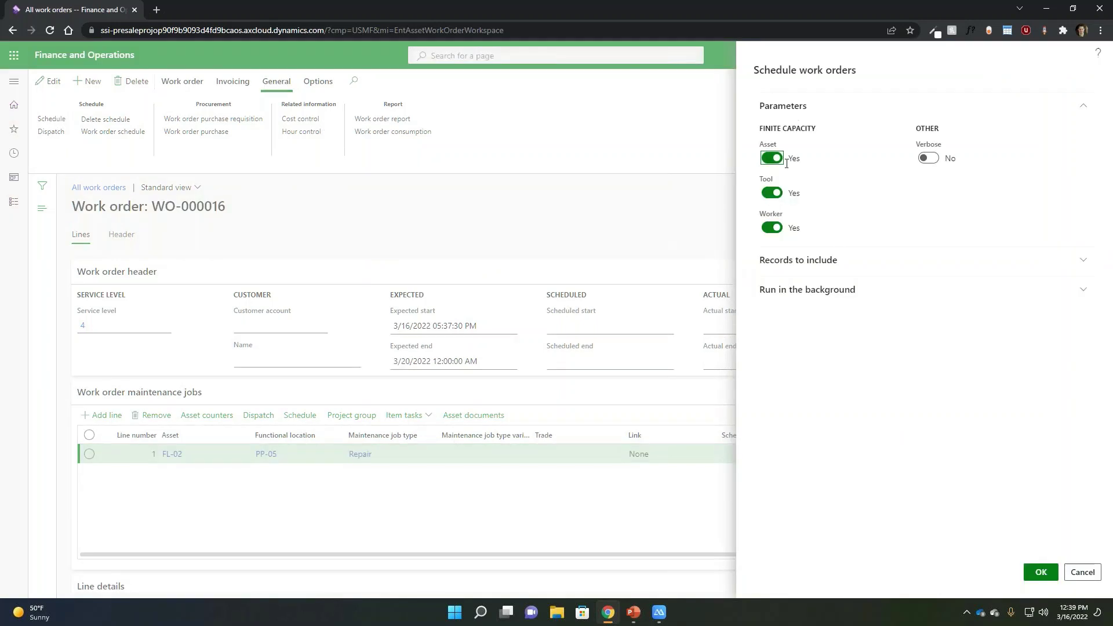
click(805, 265)
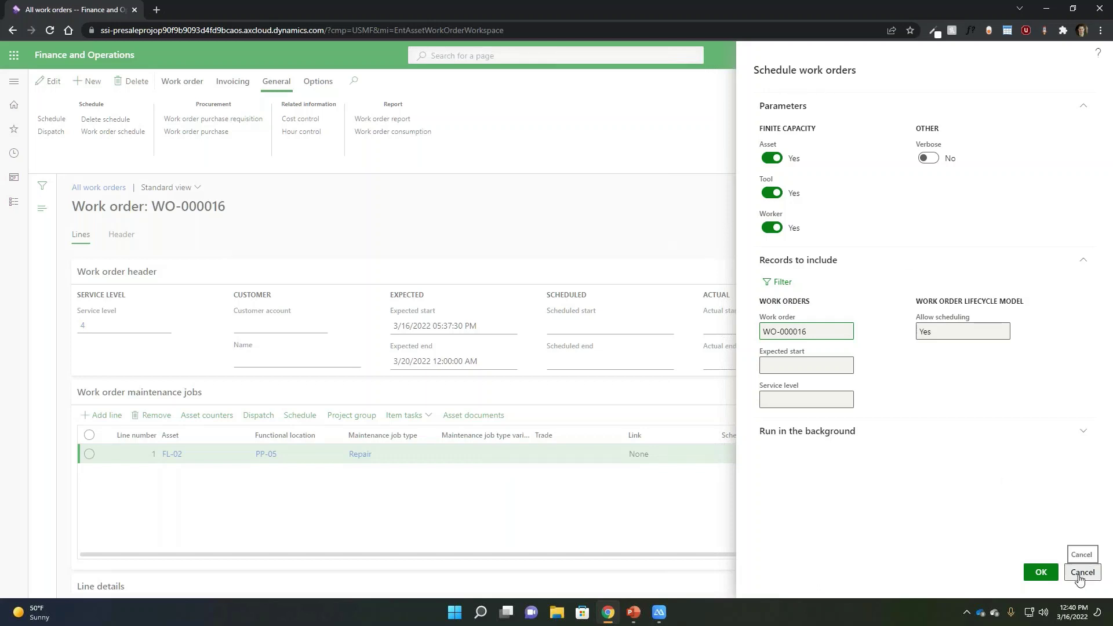
click(1079, 574)
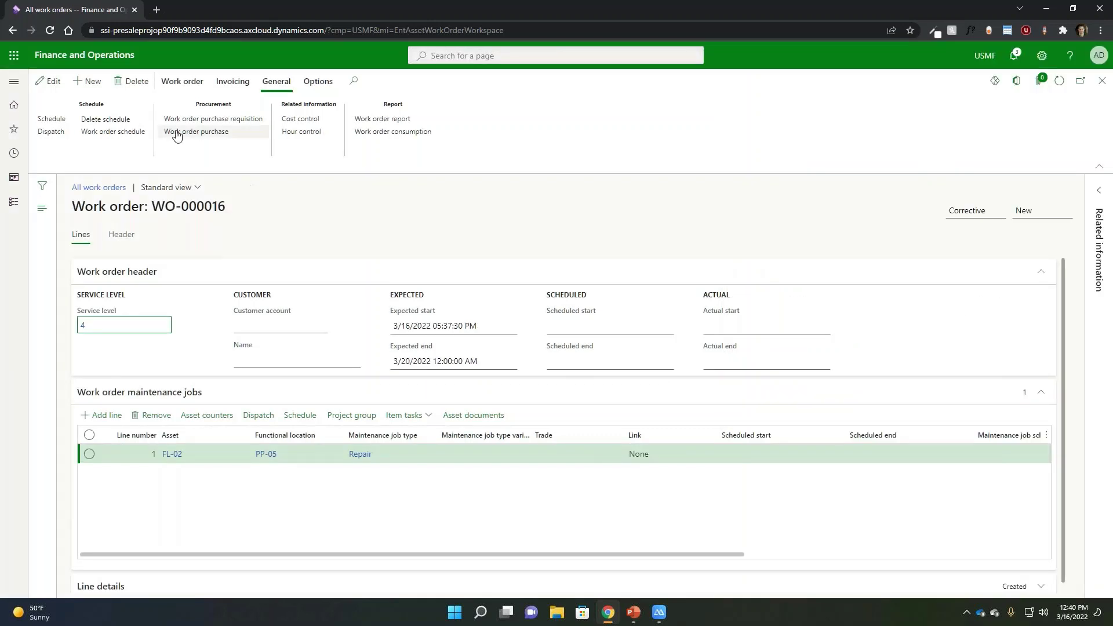
Step: Dispatch WO-000016 to the selected worker with 1.00 schedule hours
click(51, 132)
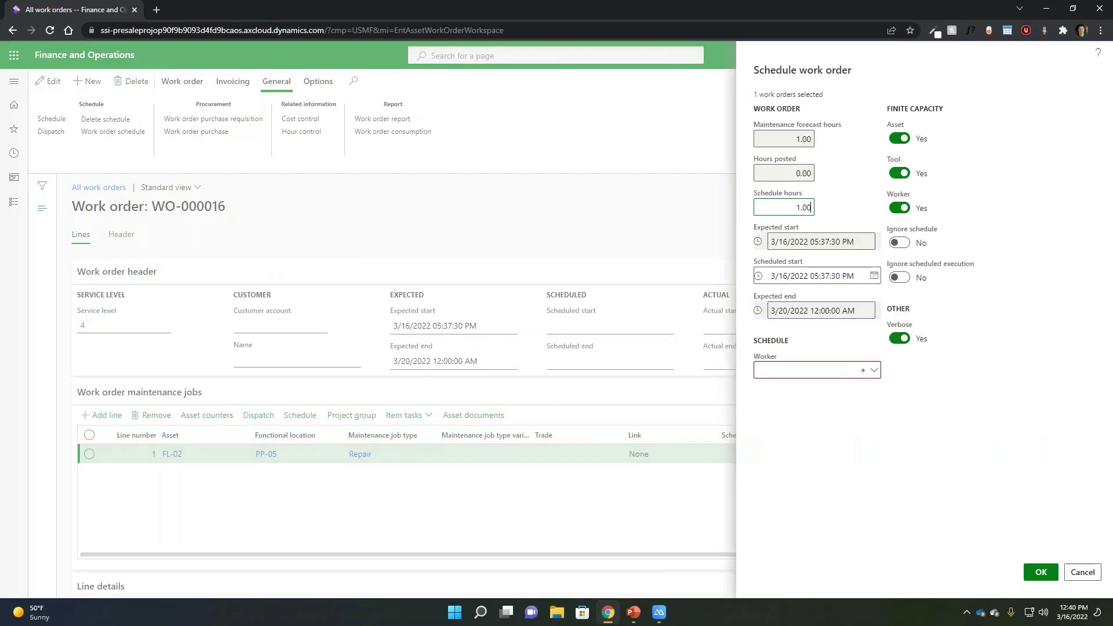
click(872, 376)
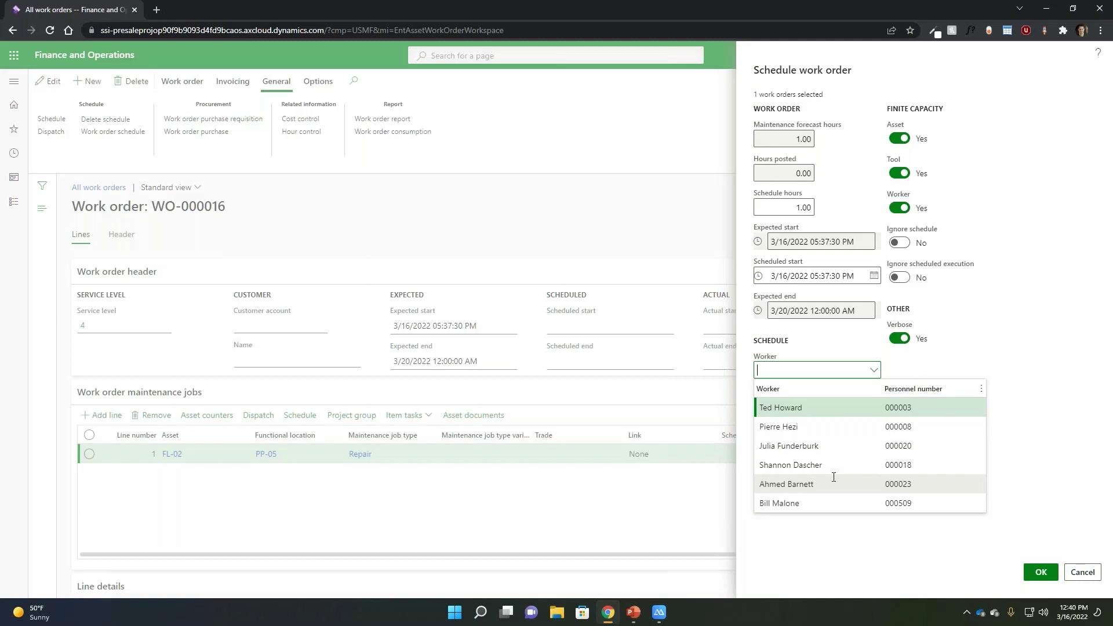
click(818, 408)
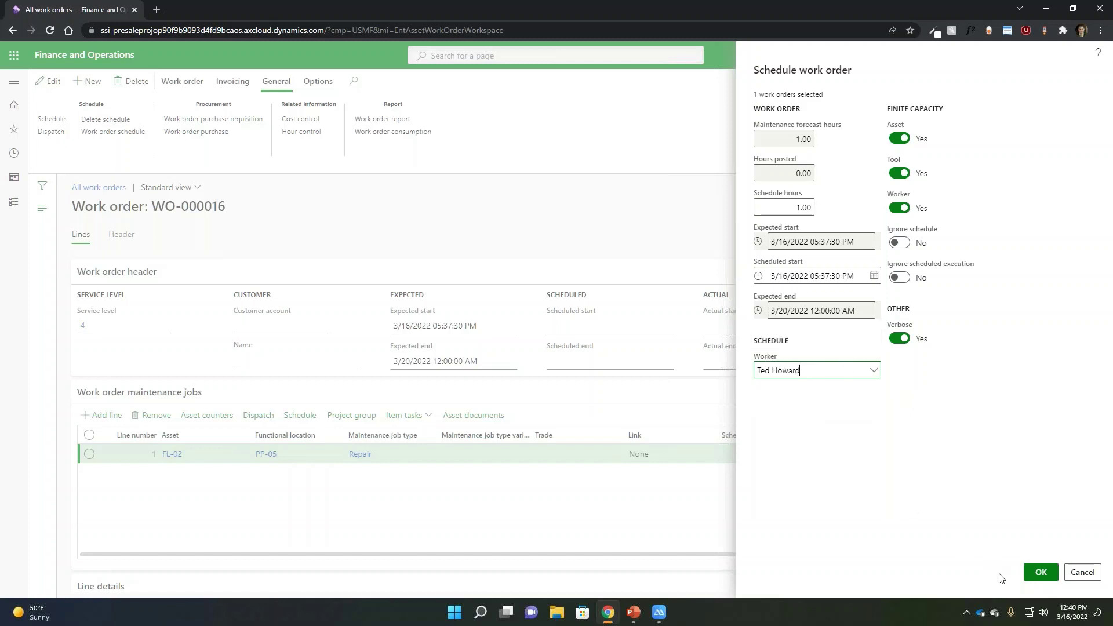
click(1041, 572)
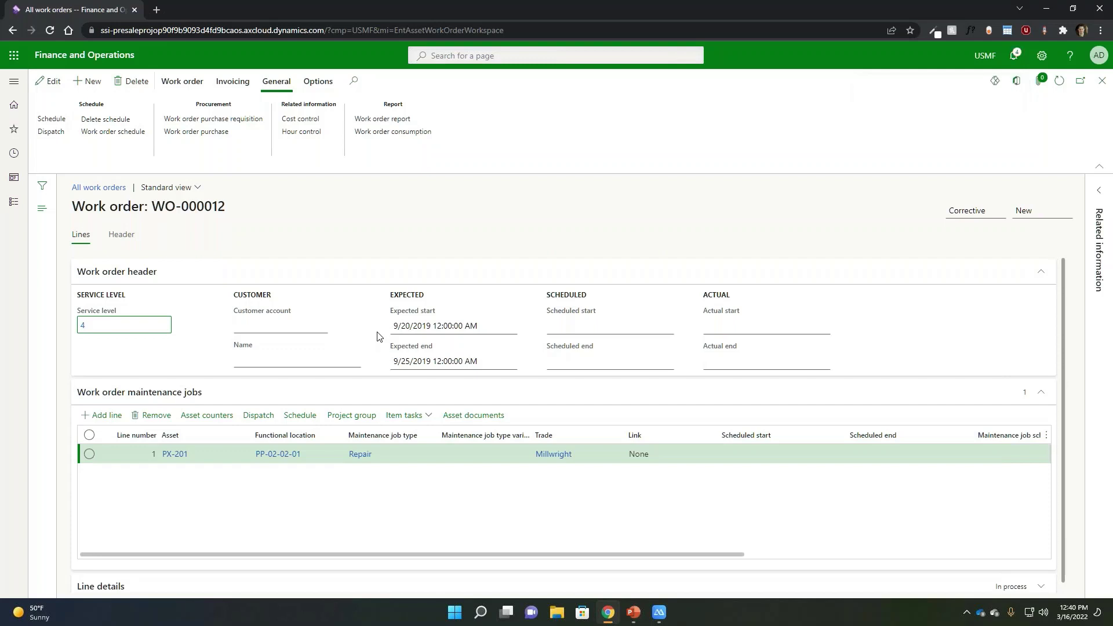
click(664, 619)
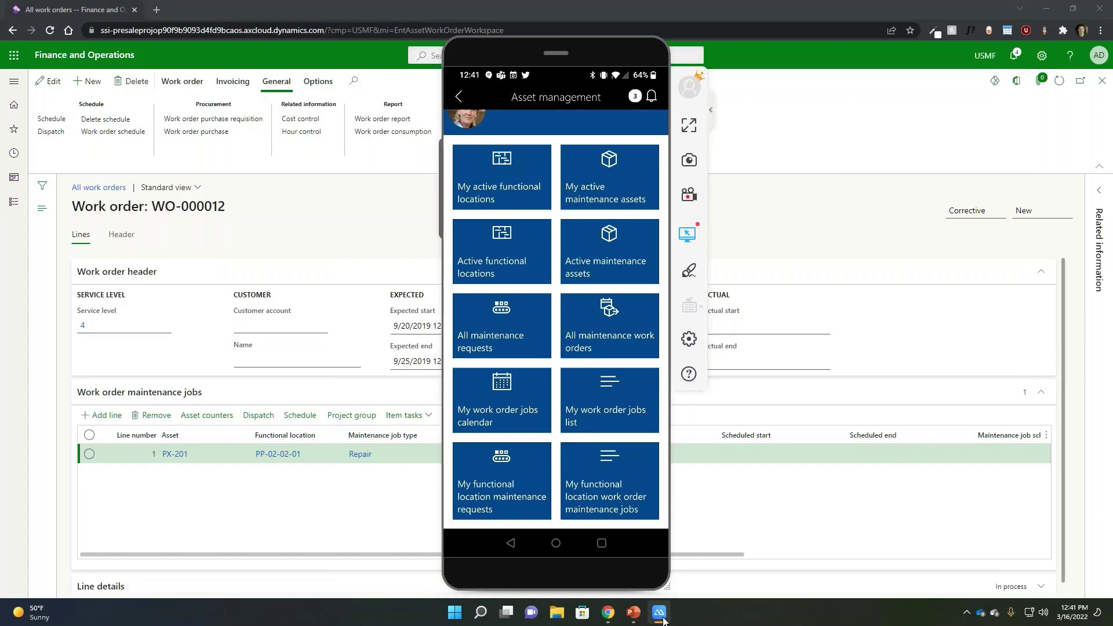
click(787, 217)
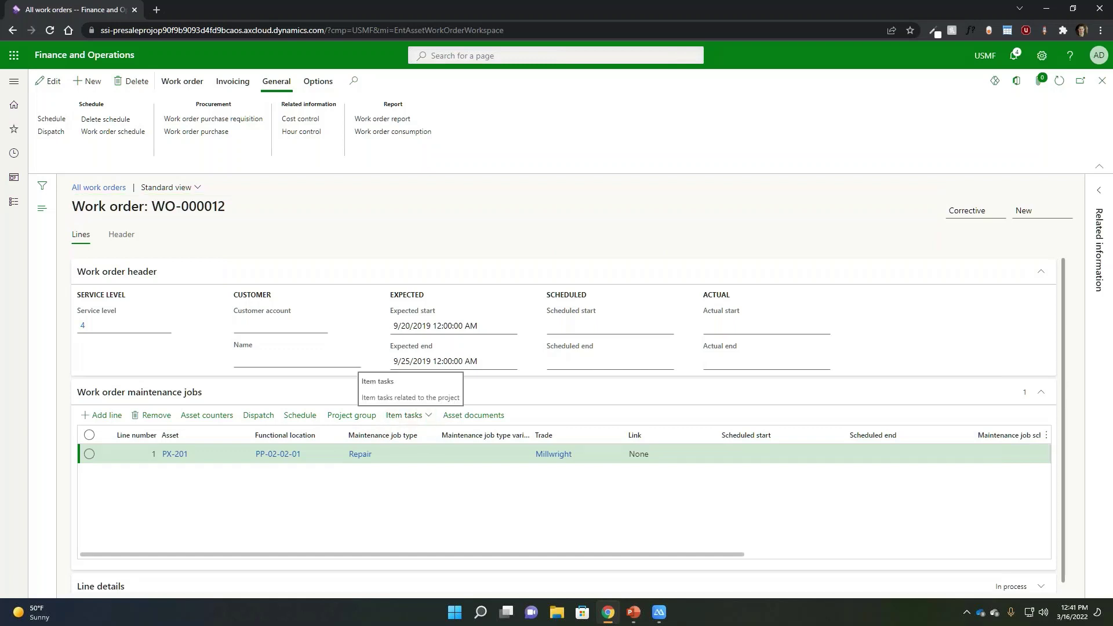
Step: Look over the Item tasks and Invoicing actions, then show WO-000012's Work order actions
click(394, 417)
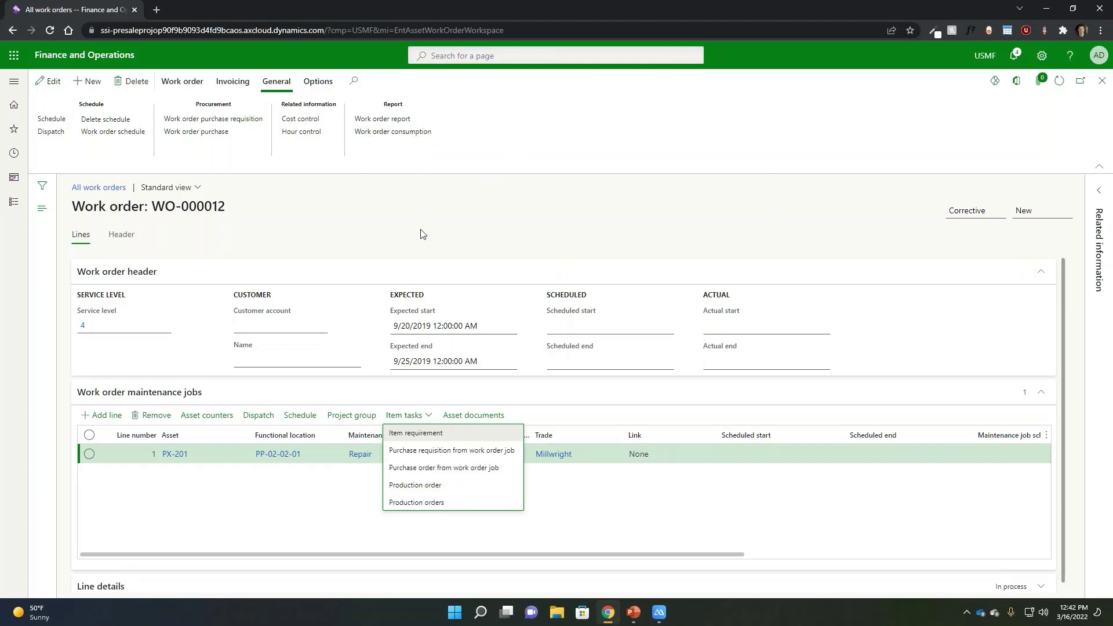
key(Escape)
click(245, 86)
click(199, 86)
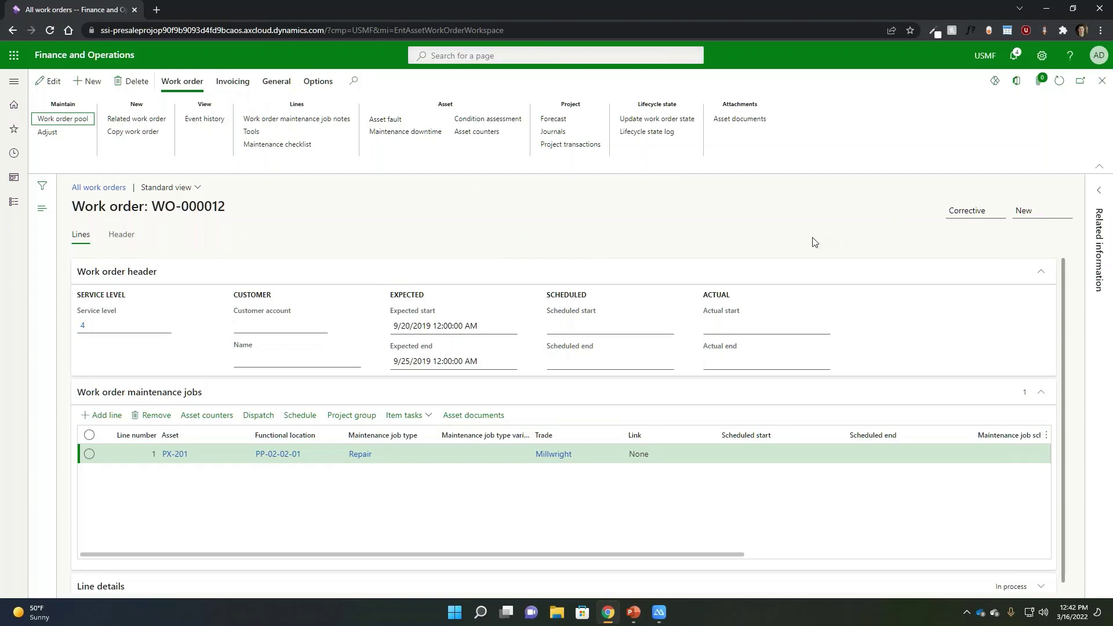
Step: Review the lifecycle states without applying any, then select the environment name in the address
click(692, 119)
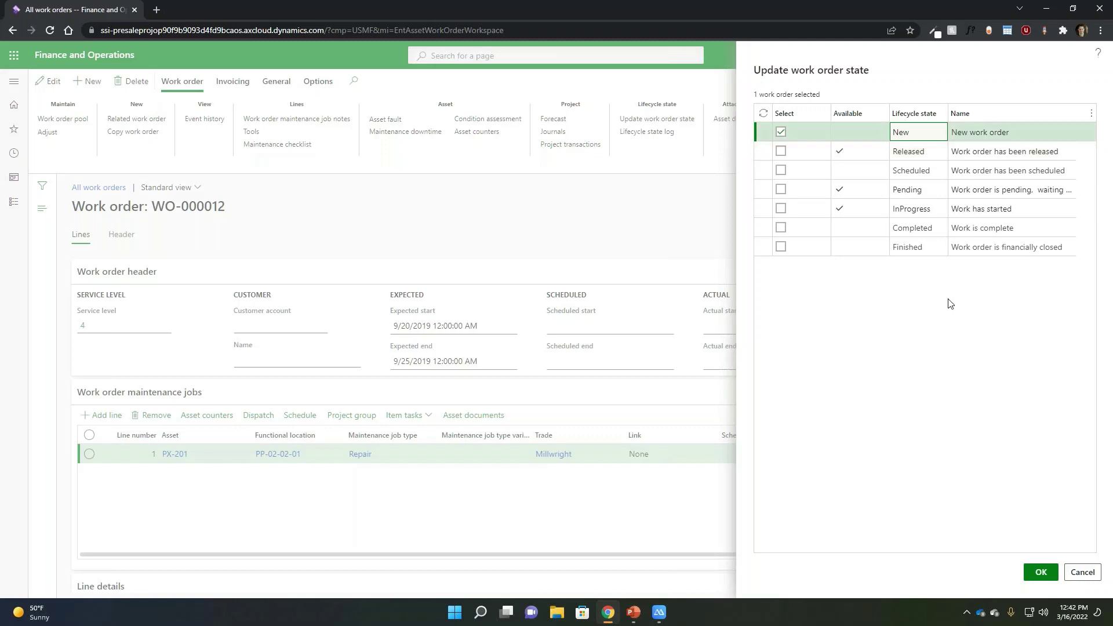
click(913, 154)
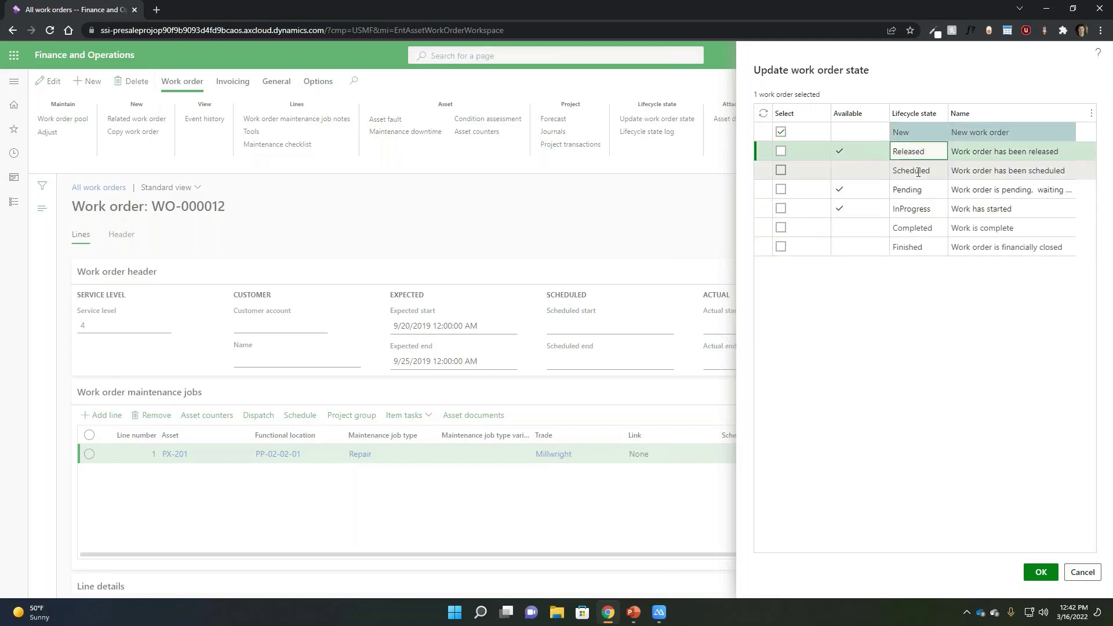
click(870, 170)
click(791, 212)
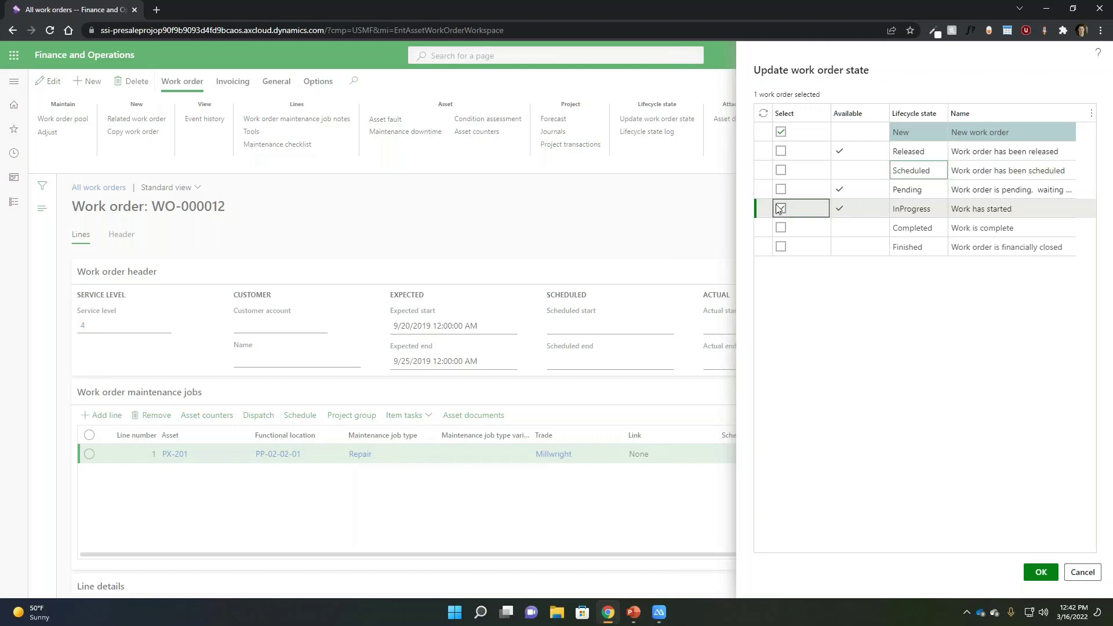
click(789, 131)
click(1009, 152)
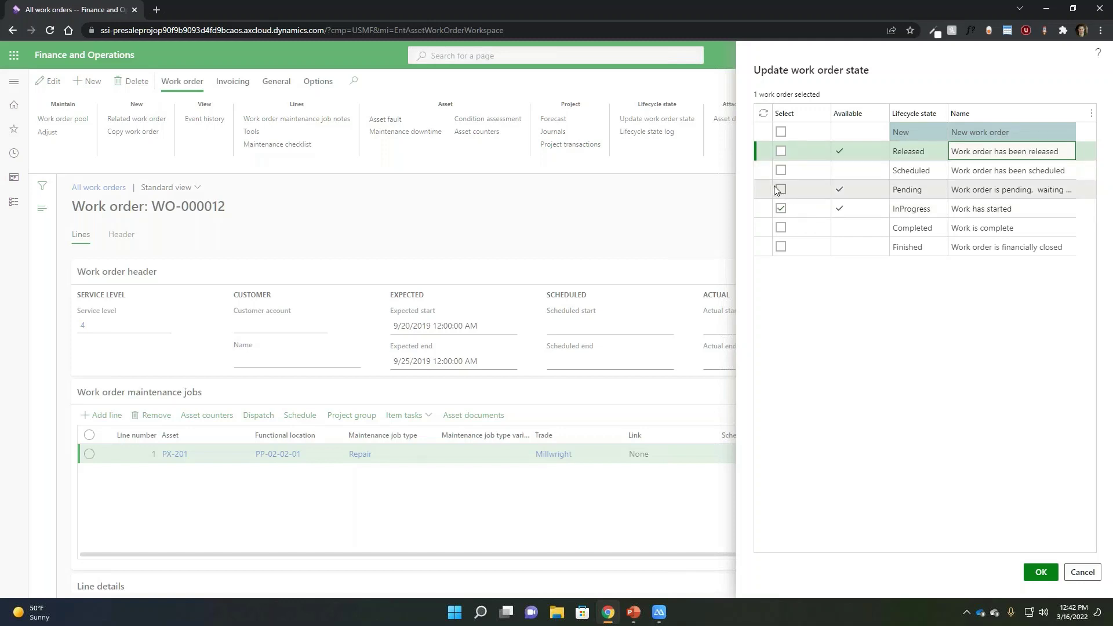
click(907, 232)
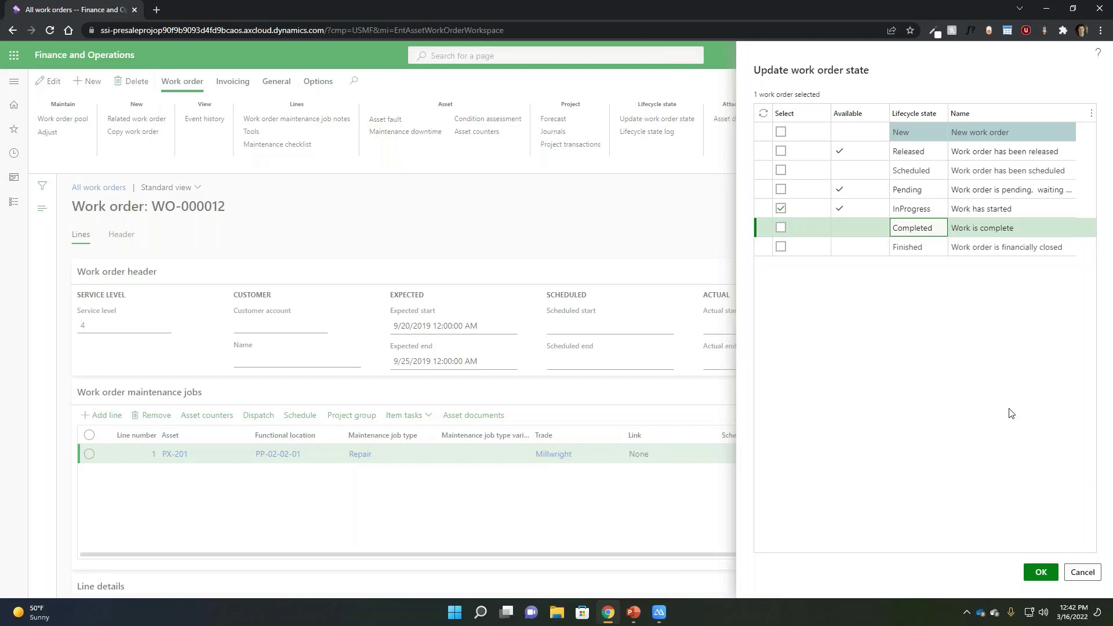
key(Escape)
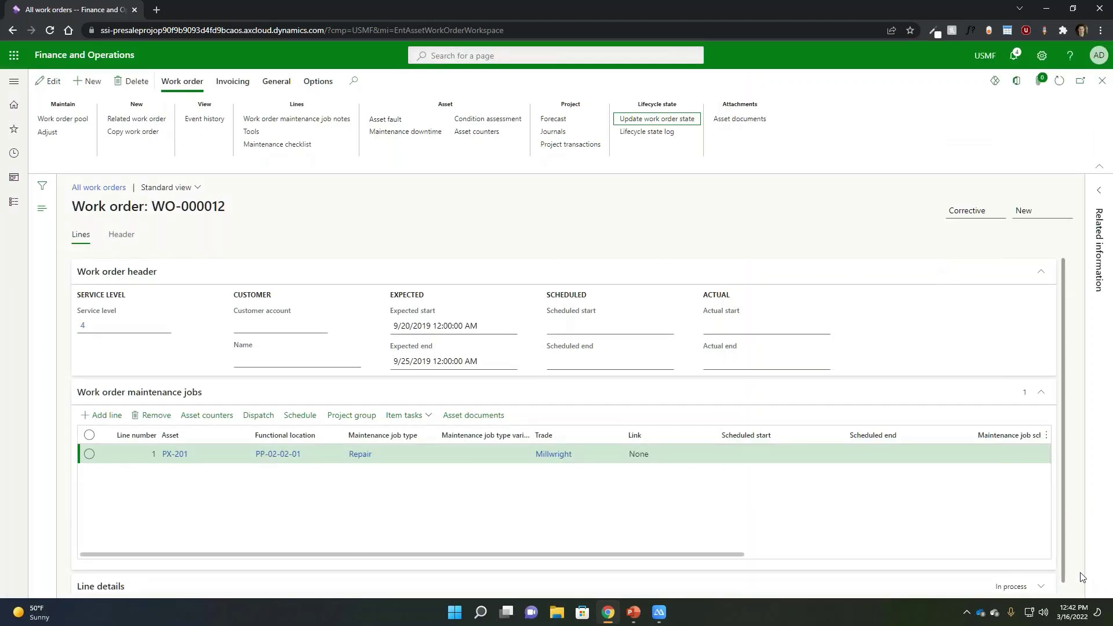
click(258, 29)
double_click(259, 31)
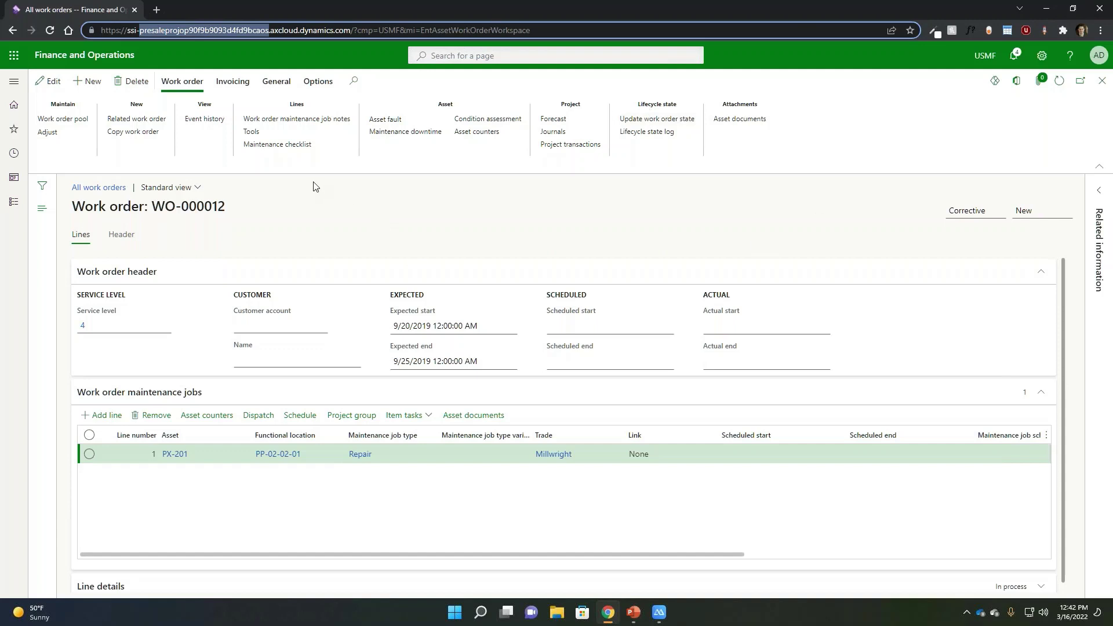
Step: Move WO-000012 to InProgress, keeping 9/20/2019 as its actual start date
click(664, 119)
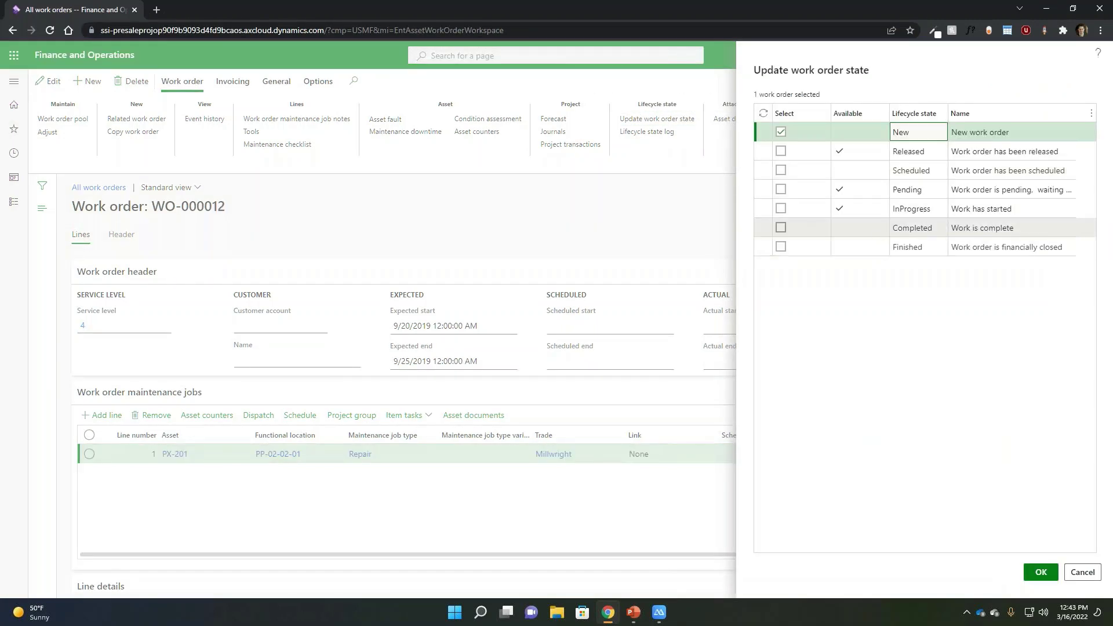
click(858, 209)
click(781, 208)
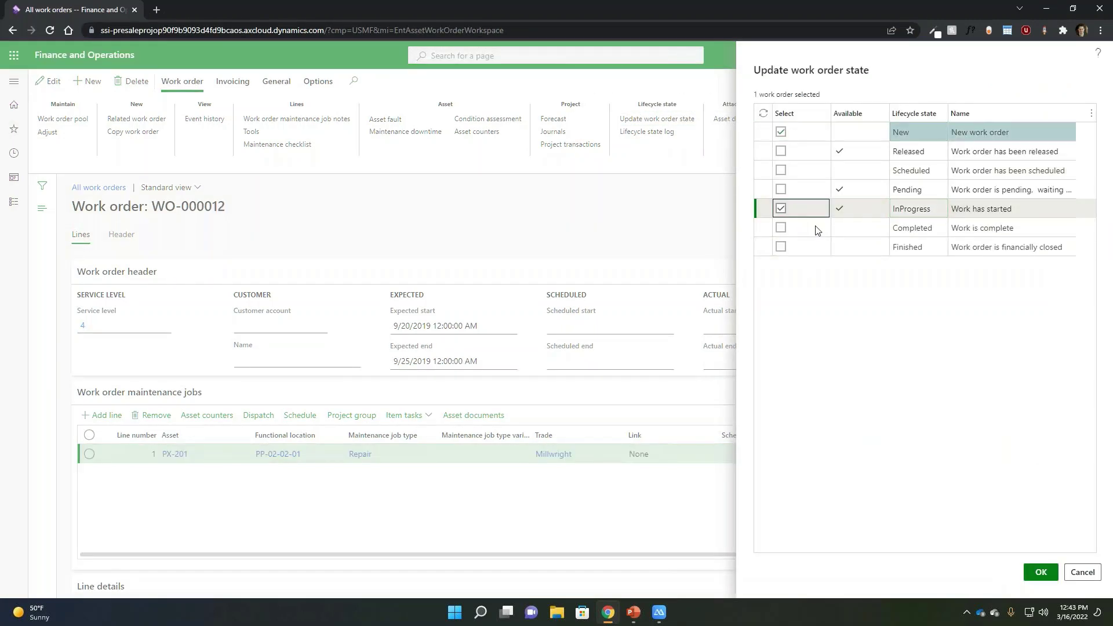
click(1042, 573)
click(1056, 572)
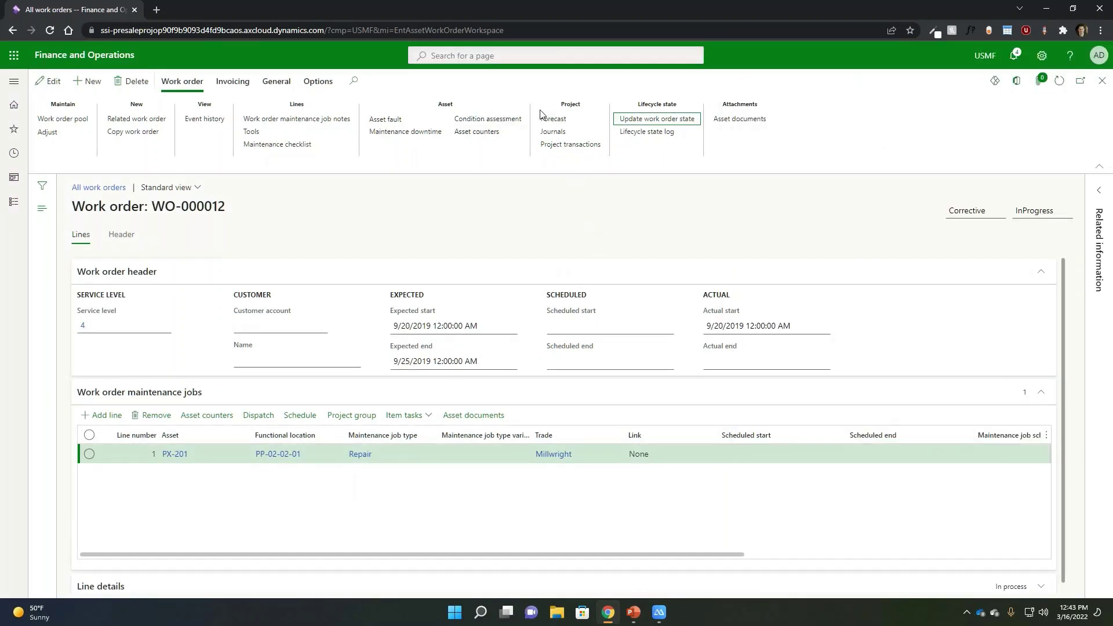
click(570, 143)
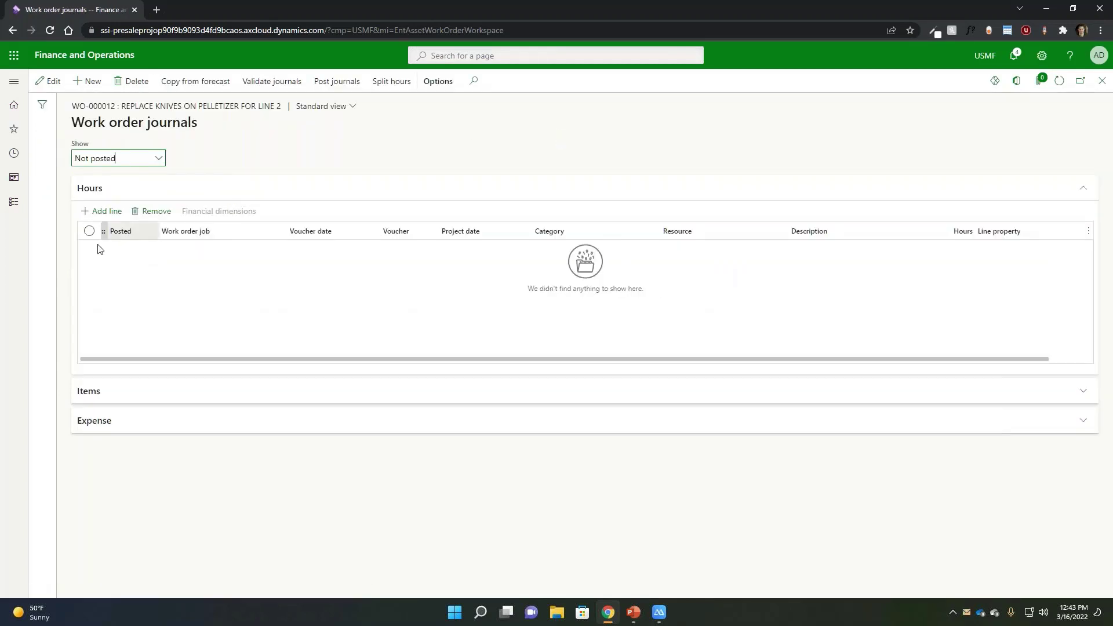
Step: Enter a 2.00-hour journal line on voucher PHJ_00000305 with the technician found by 'TY'
click(275, 253)
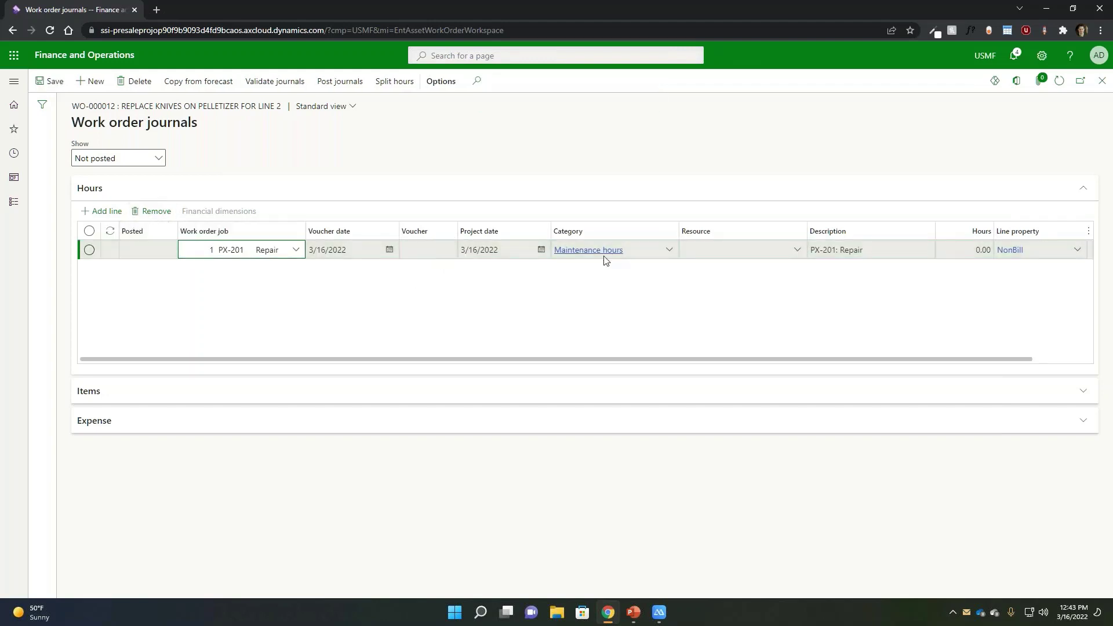
click(710, 253)
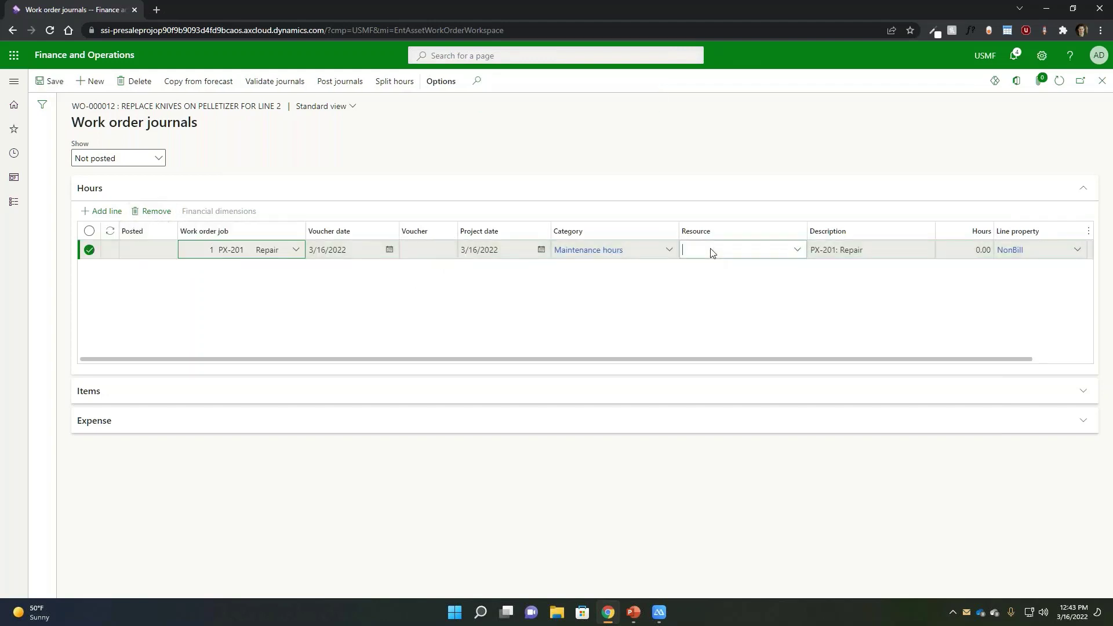
click(798, 251)
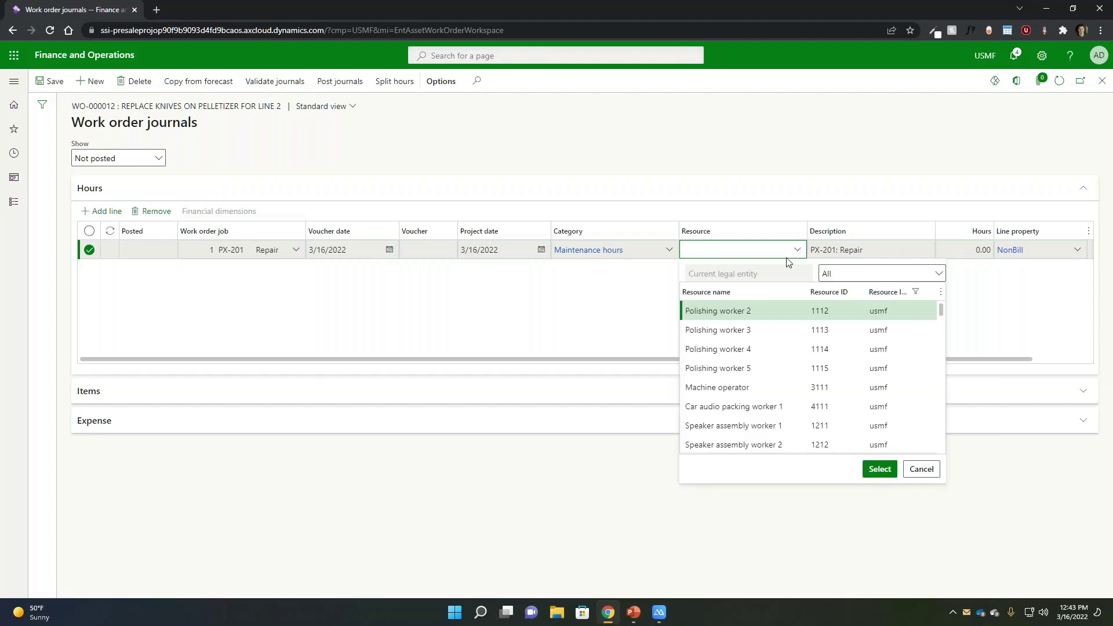
click(977, 250)
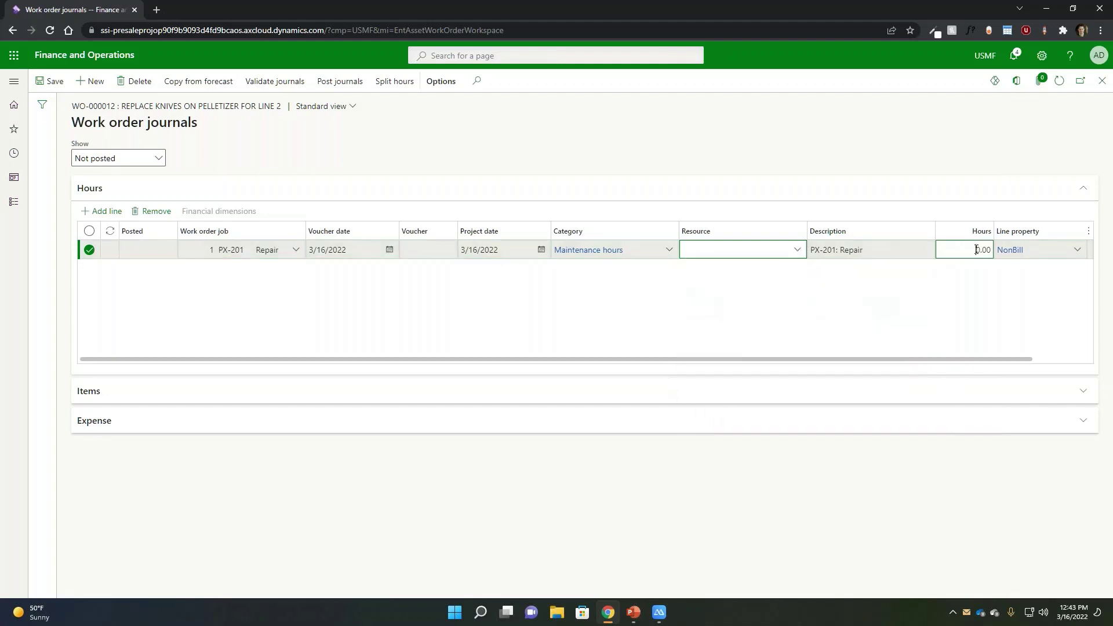
text(1)
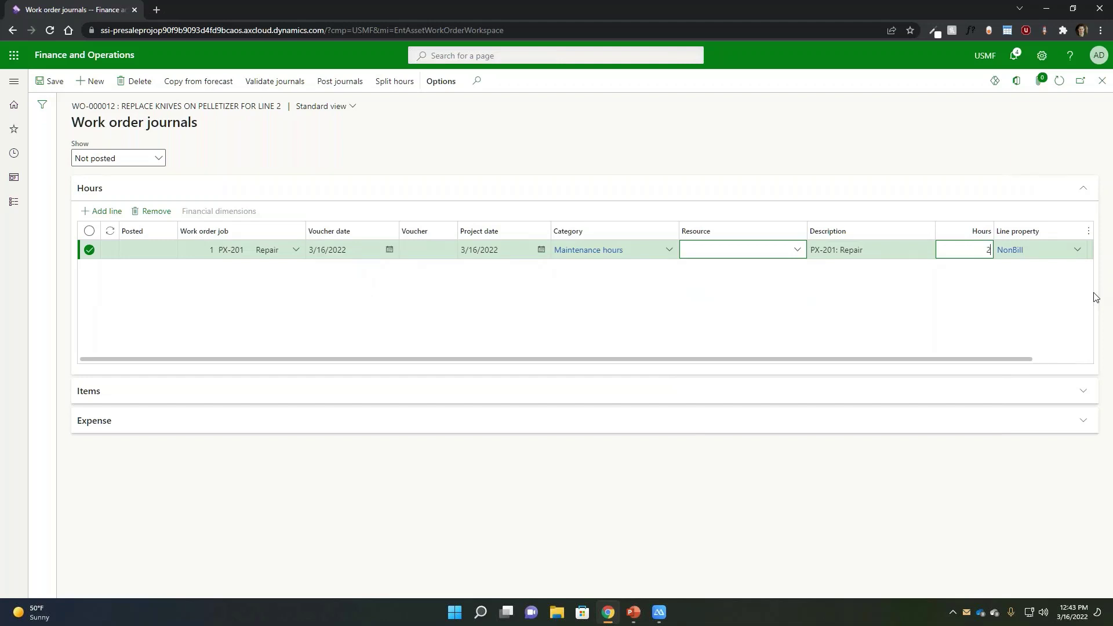
click(765, 249)
text(TYe)
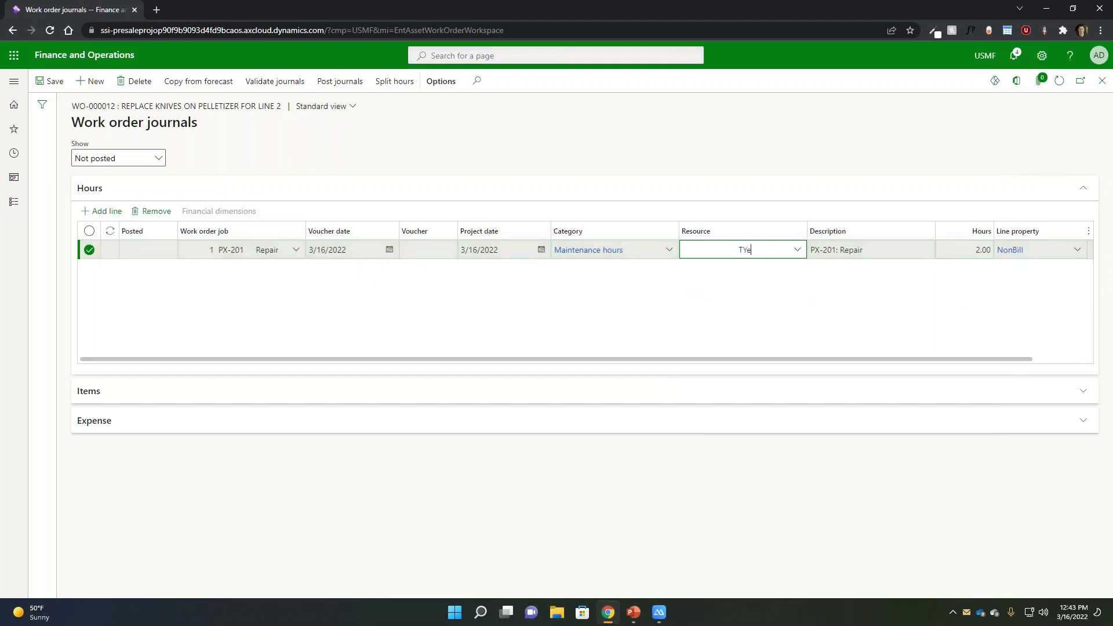
click(796, 253)
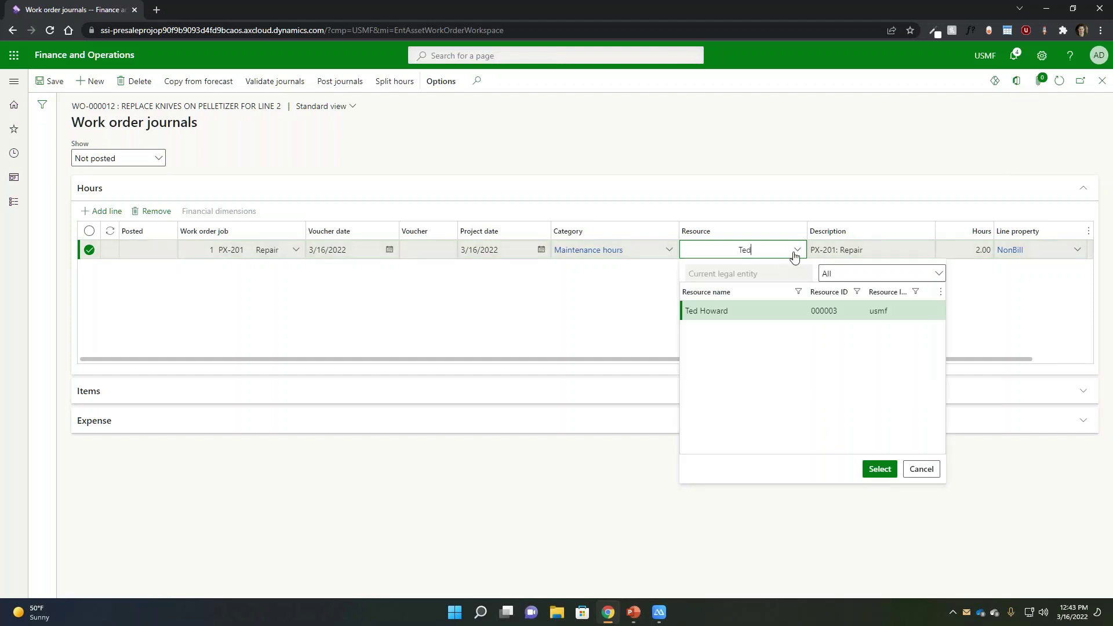
click(875, 471)
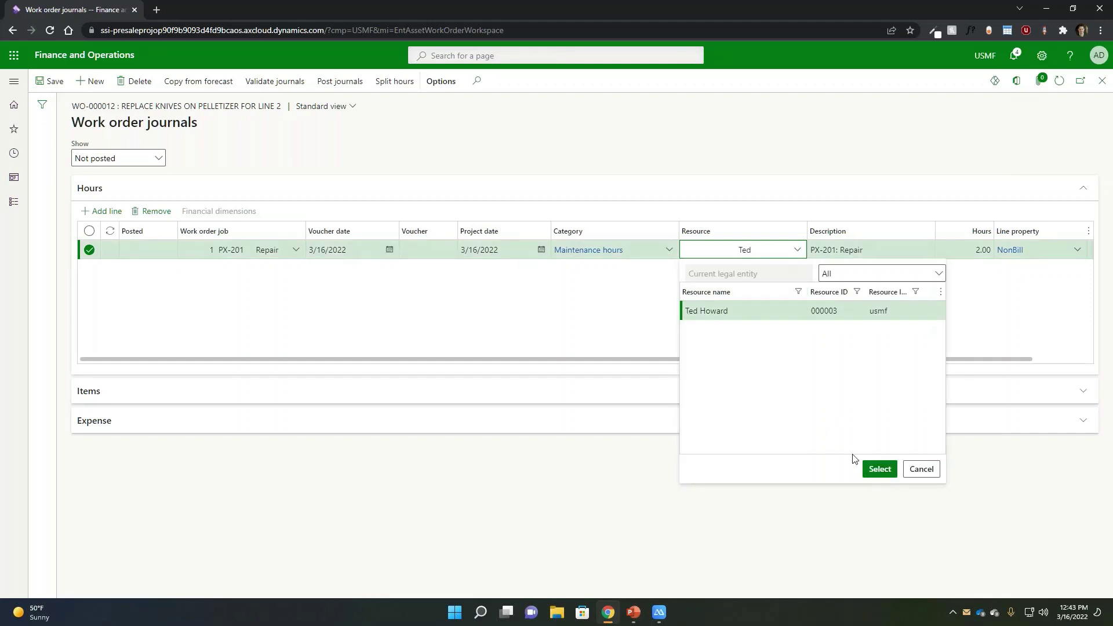
click(137, 390)
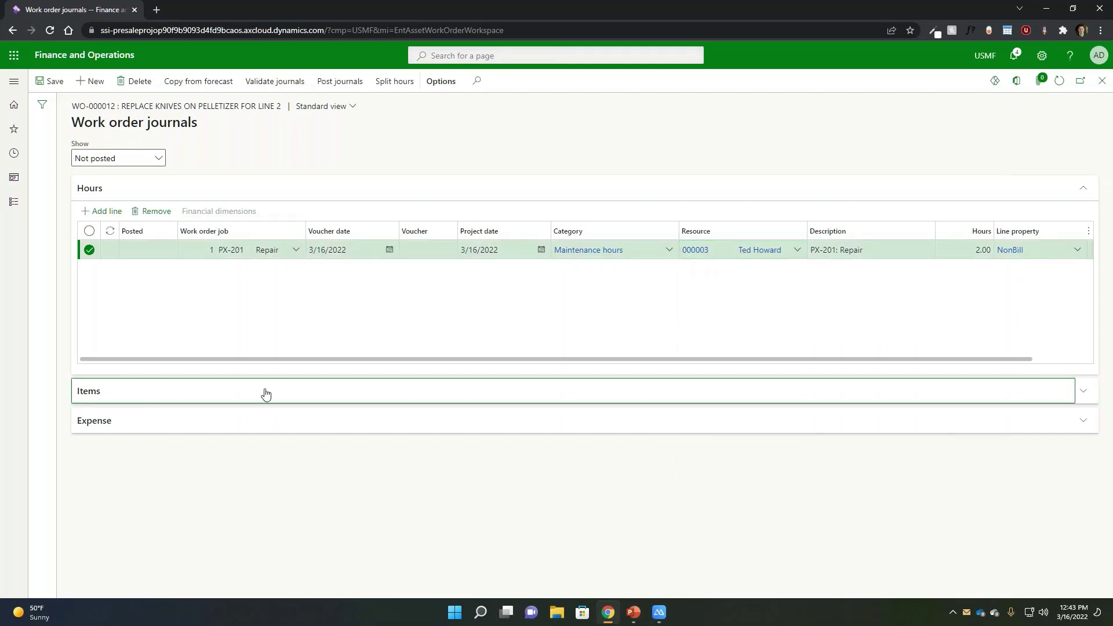
click(1072, 395)
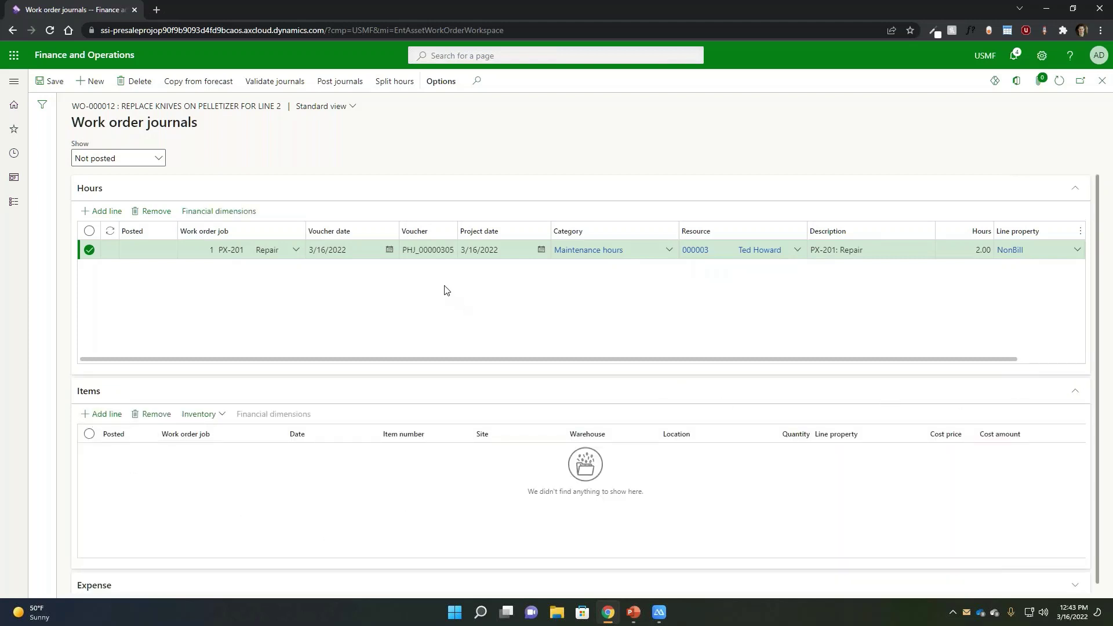
Step: Expand the Expense section and post WO-000012's 2.00-hour hours journal
scroll(428, 525, down, 1)
click(210, 591)
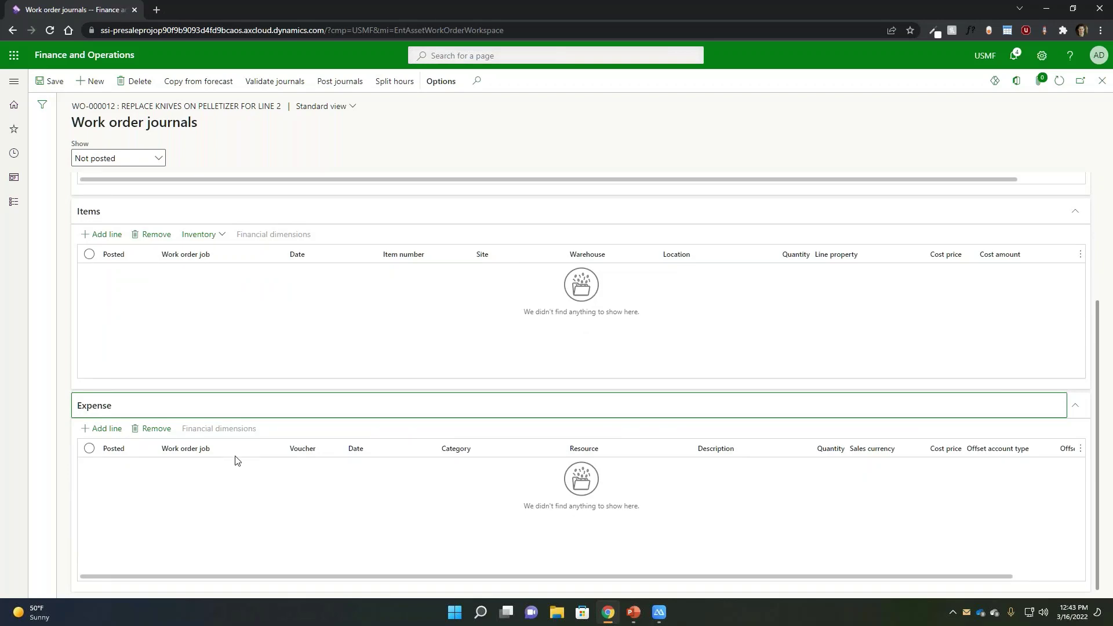
scroll(298, 516, up, 1)
scroll(298, 516, up, 2)
scroll(301, 551, down, 2)
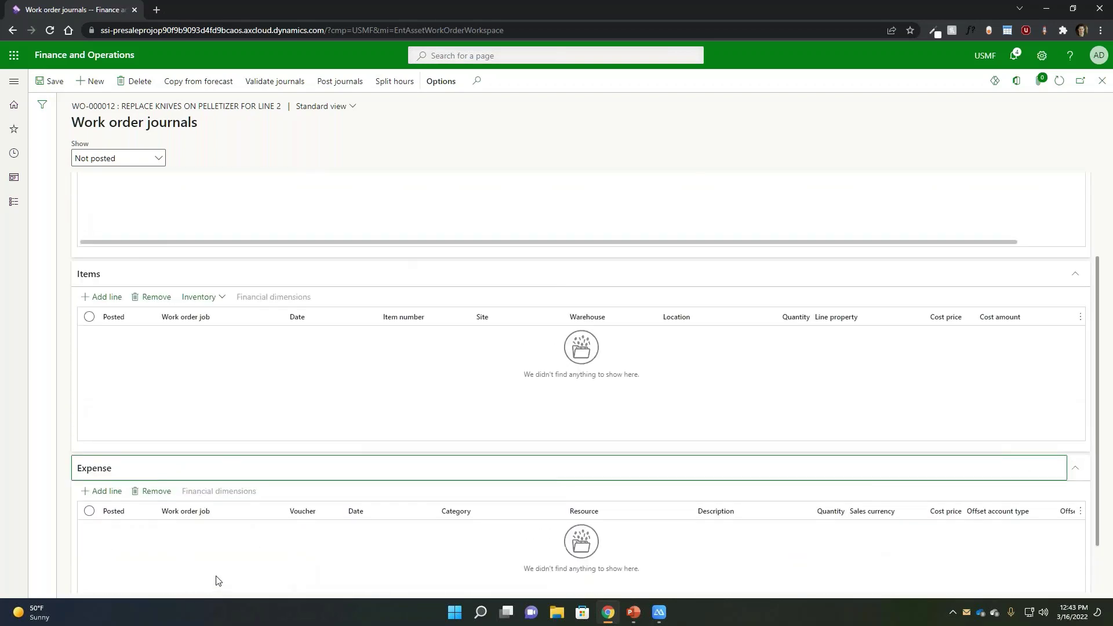
scroll(214, 585, up, 2)
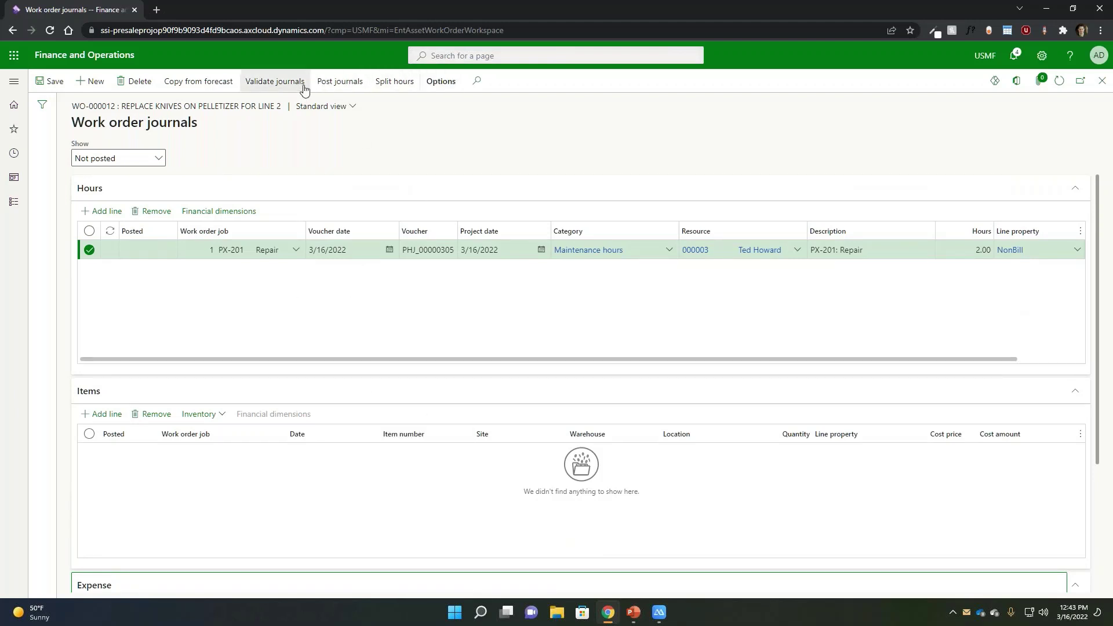
click(347, 84)
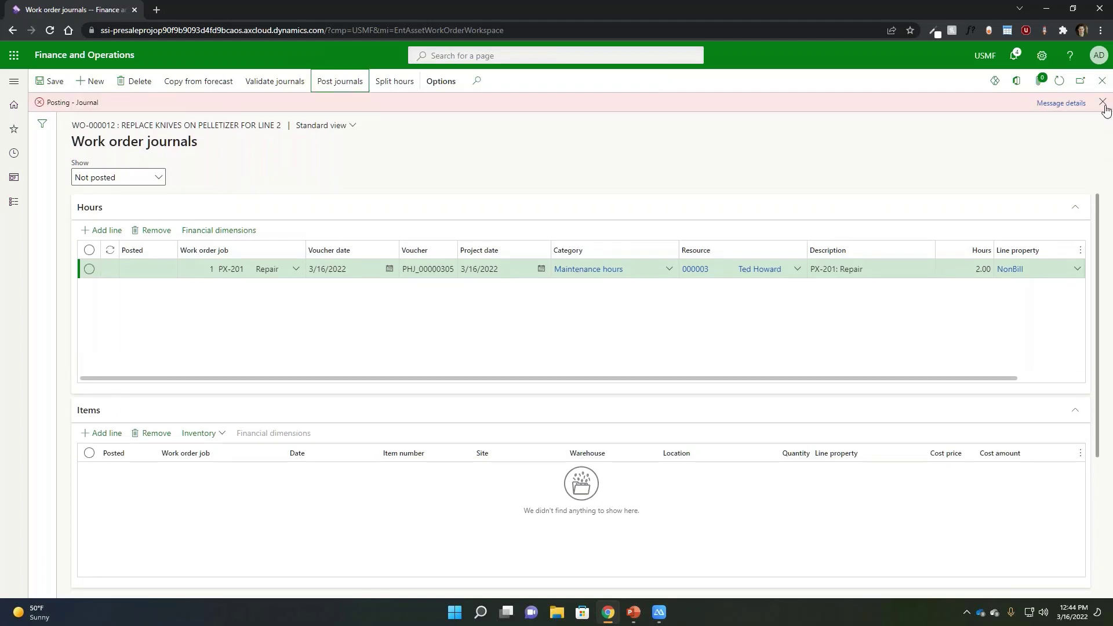
Step: Dismiss the posting message and close the journal, WO-000012 and the work order list
click(1104, 104)
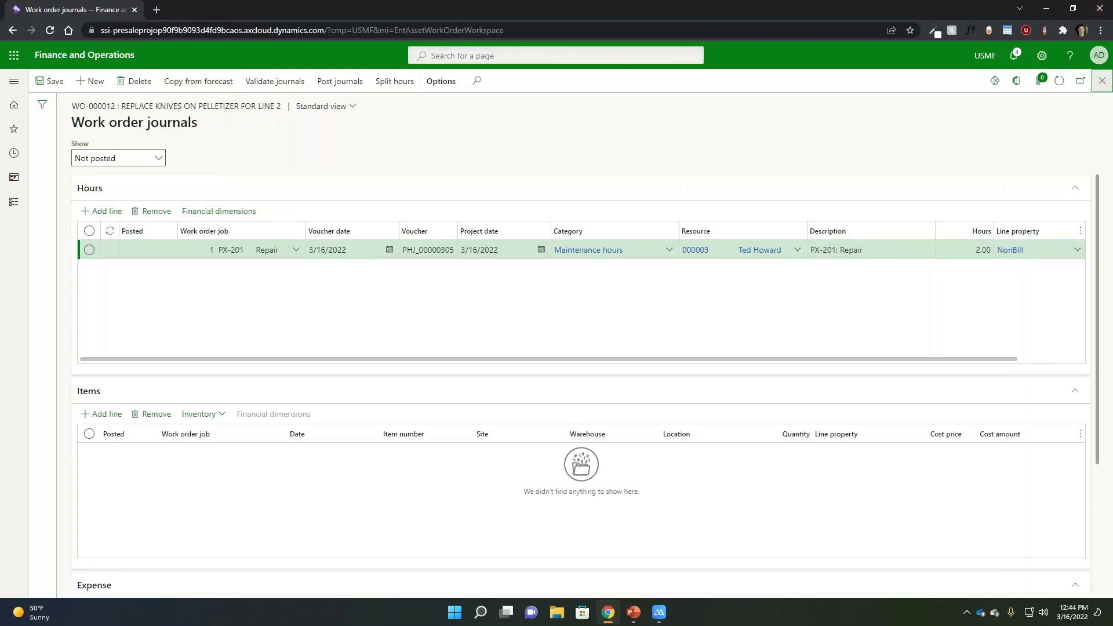
key(Escape)
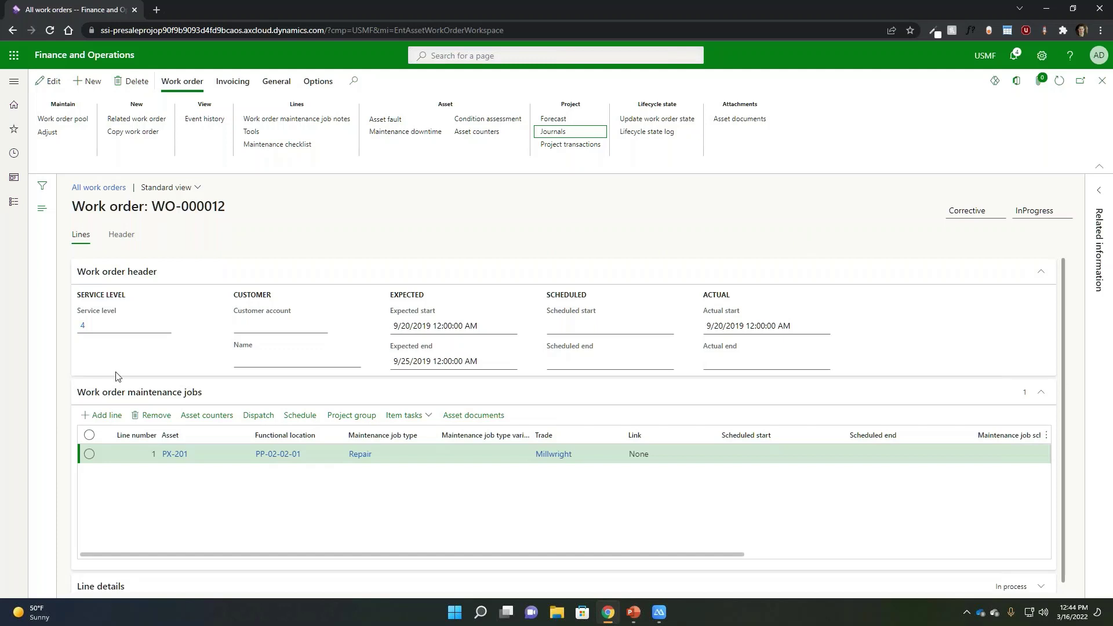
click(1103, 81)
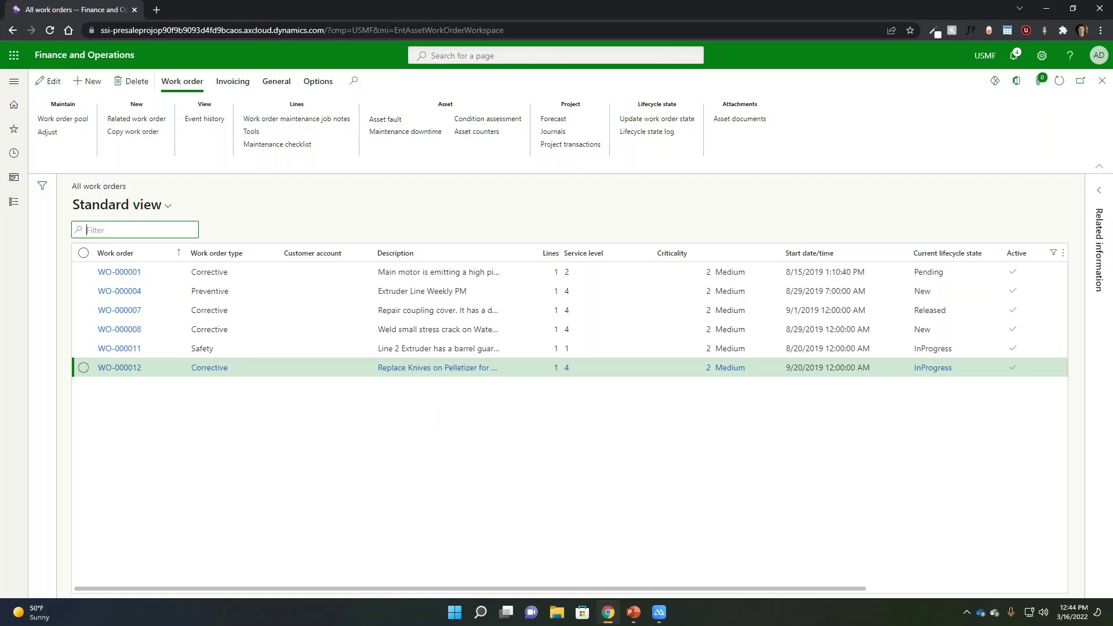
click(1102, 80)
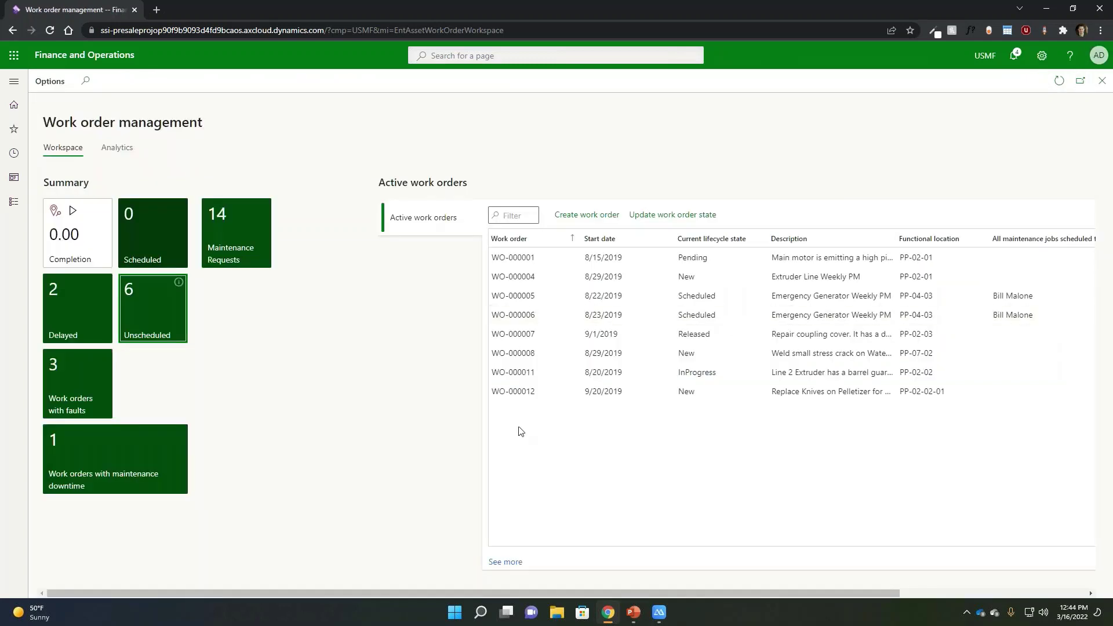